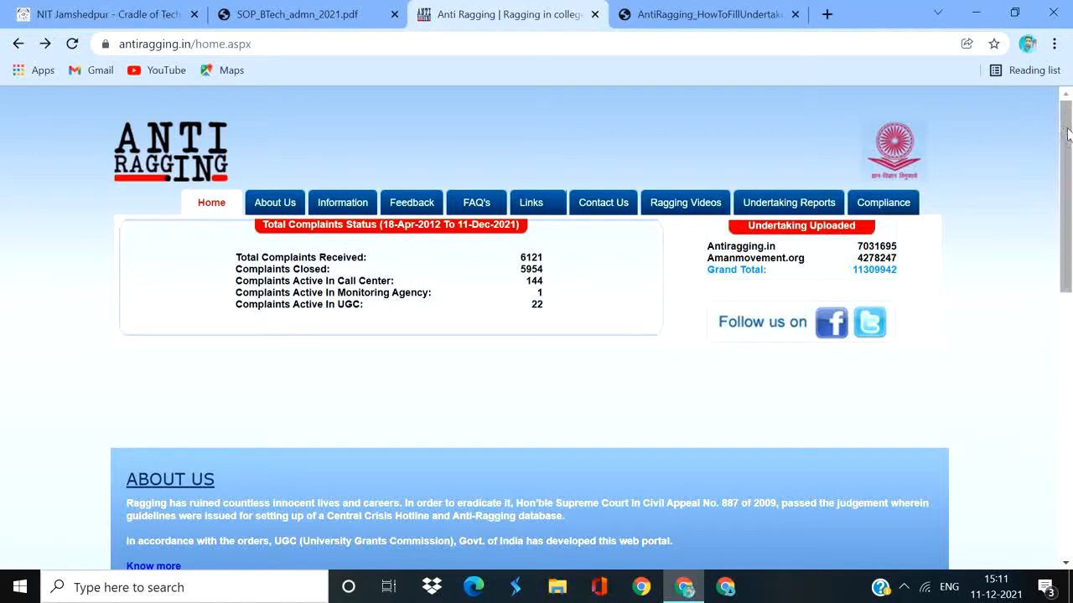
- Open the anti-ragging undertaking for students from the home page and continue to the registration form
{"action": "left_click_drag", "start_coordinate": [1068, 176], "coordinate": [1068, 311]}
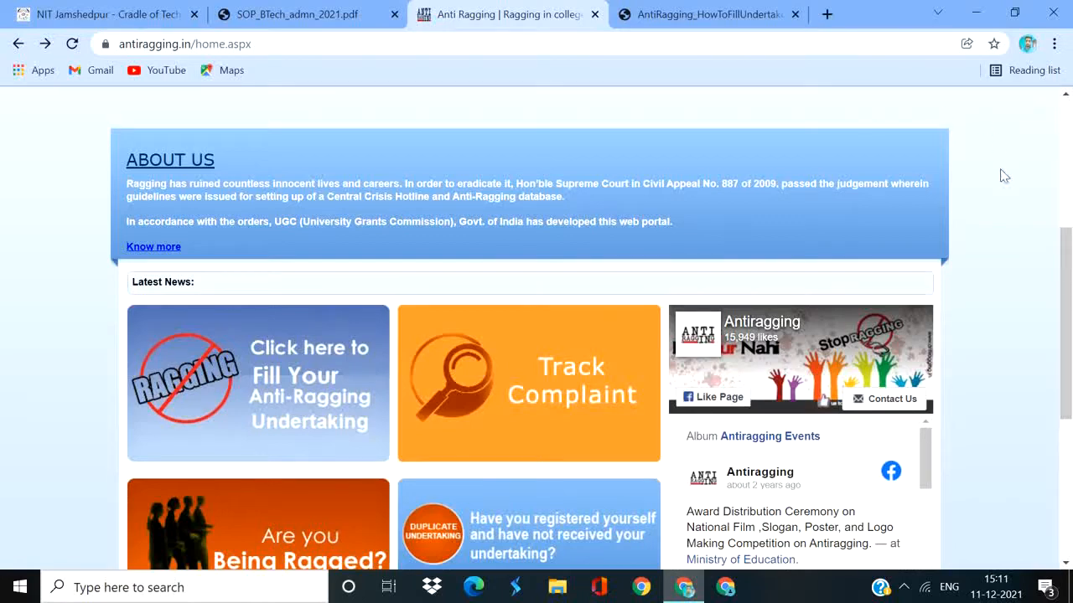
{"action": "left_click", "coordinate": [247, 377]}
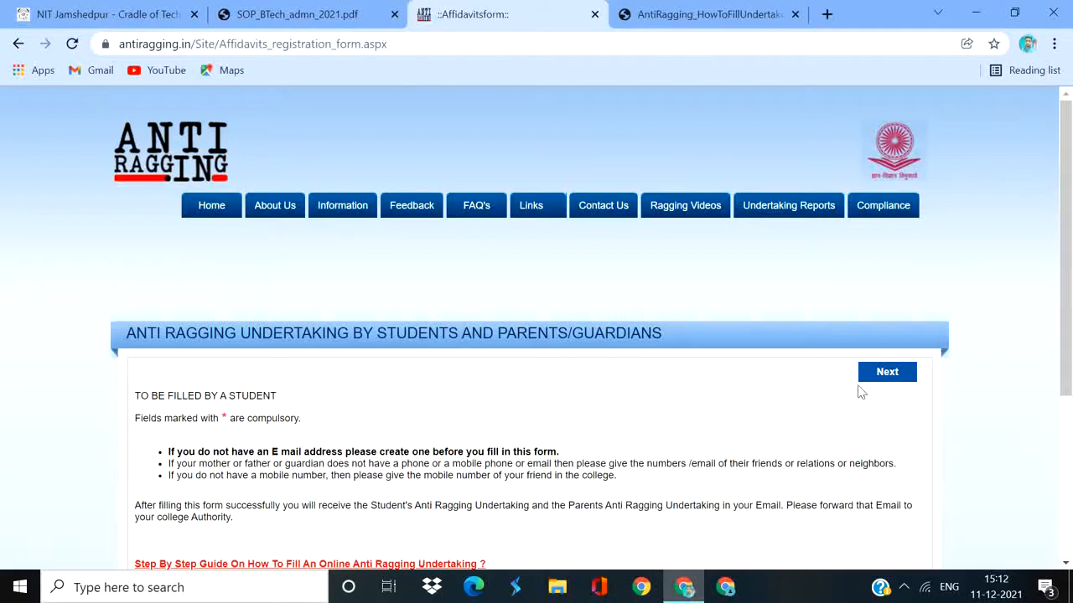
{"action": "left_click", "coordinate": [880, 375]}
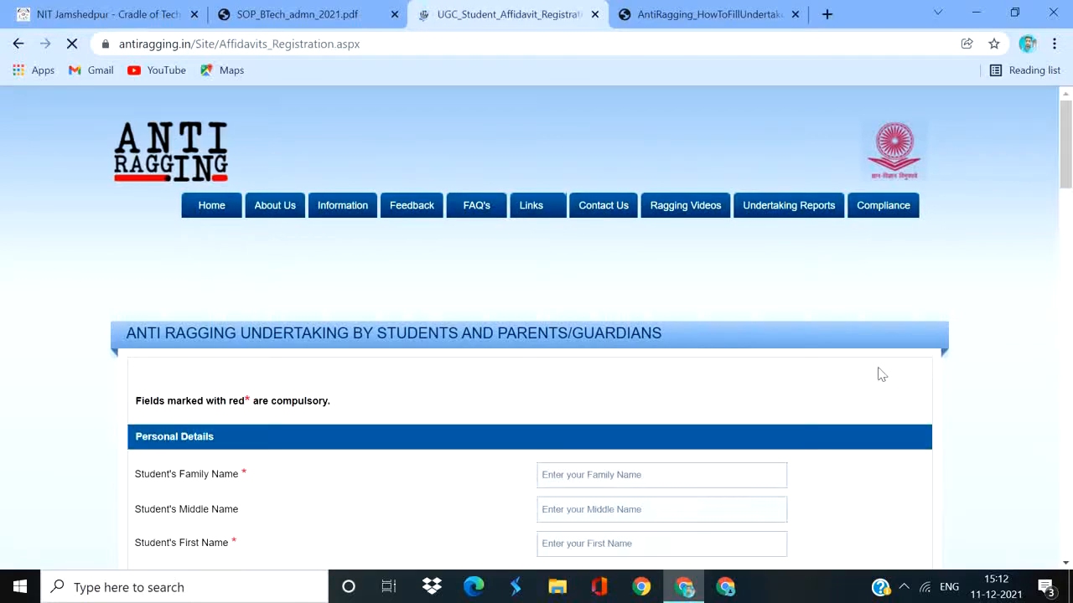
- Look through the registration form down to Course Details and check the available Year of Study options
{"action": "left_click_drag", "start_coordinate": [1066, 151], "coordinate": [1070, 182]}
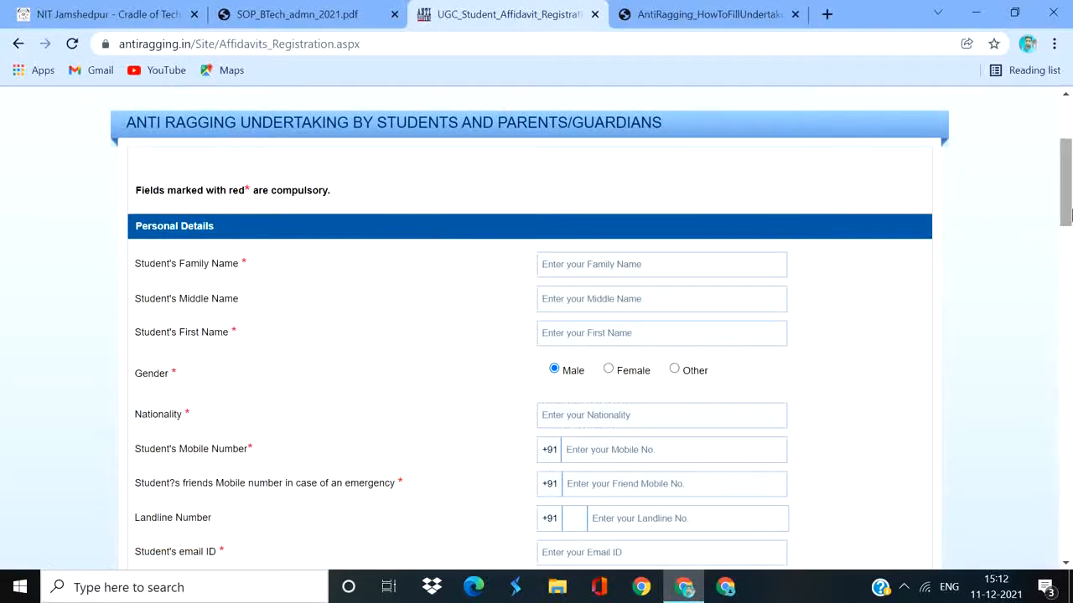
{"action": "left_click_drag", "start_coordinate": [1067, 206], "coordinate": [1070, 465]}
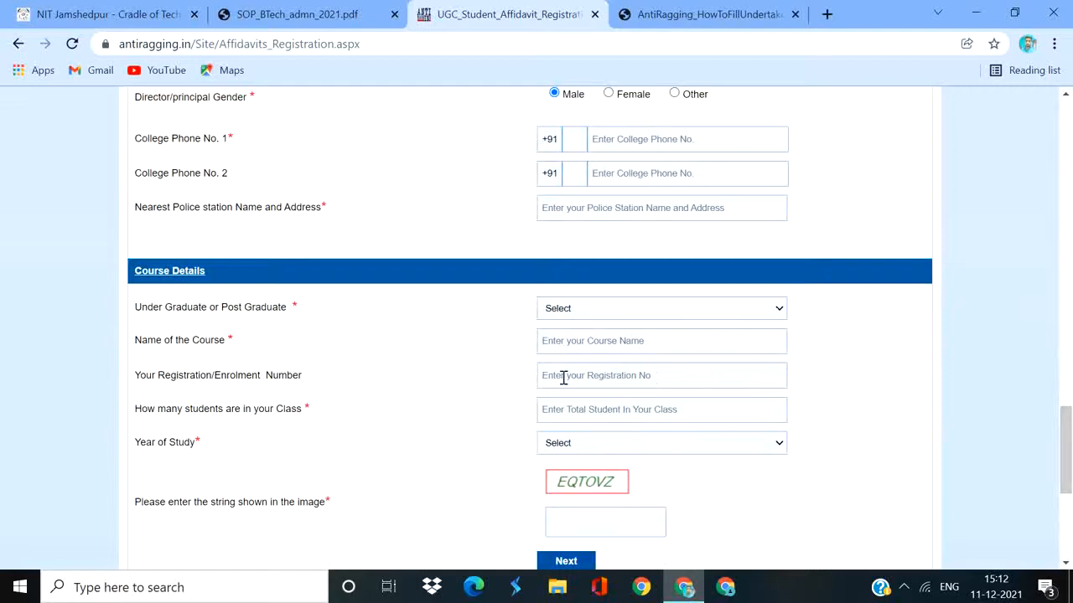
{"action": "left_click", "coordinate": [669, 449]}
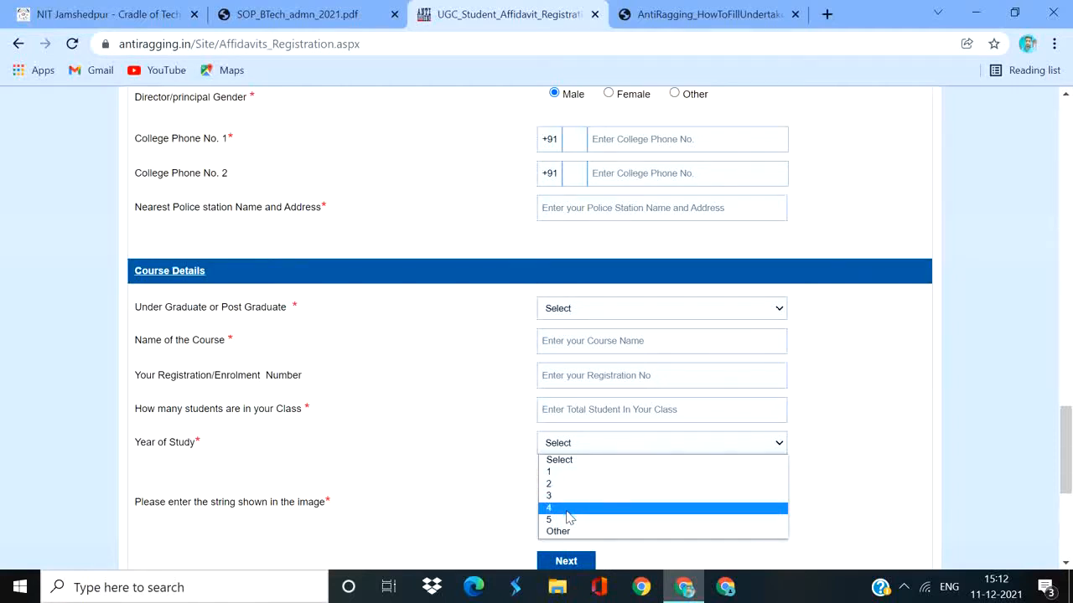
{"action": "left_click", "coordinate": [397, 429]}
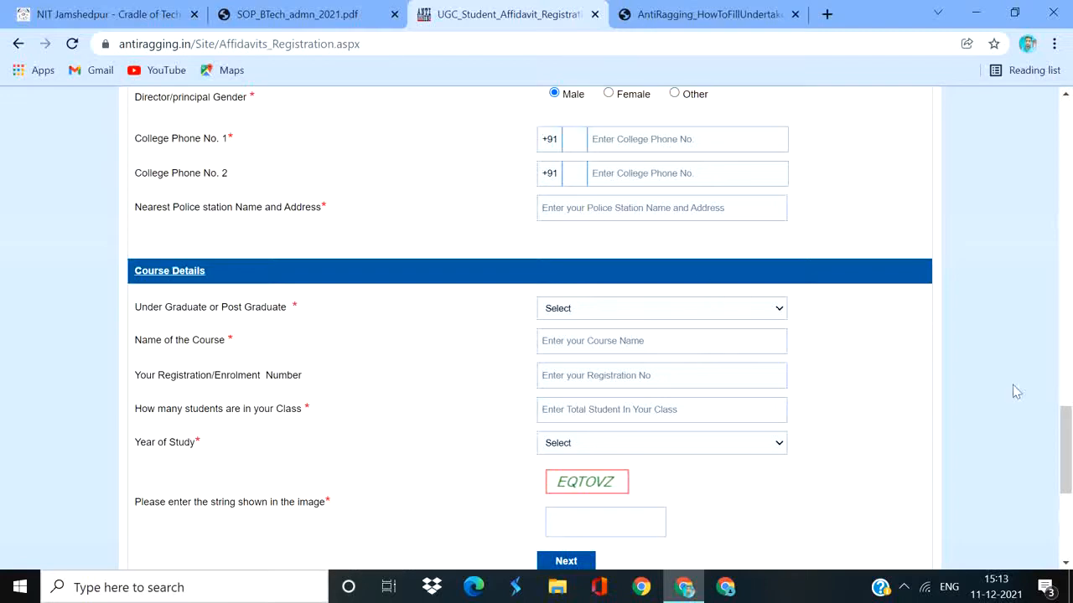
{"action": "left_click_drag", "start_coordinate": [1069, 447], "coordinate": [1070, 482]}
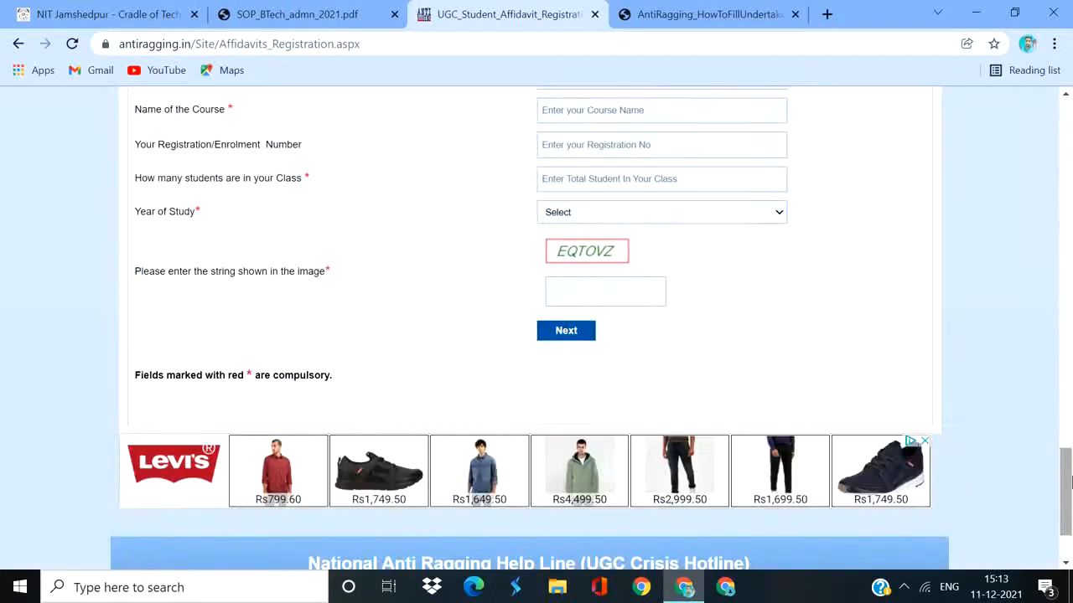
{"action": "left_click", "coordinate": [621, 216]}
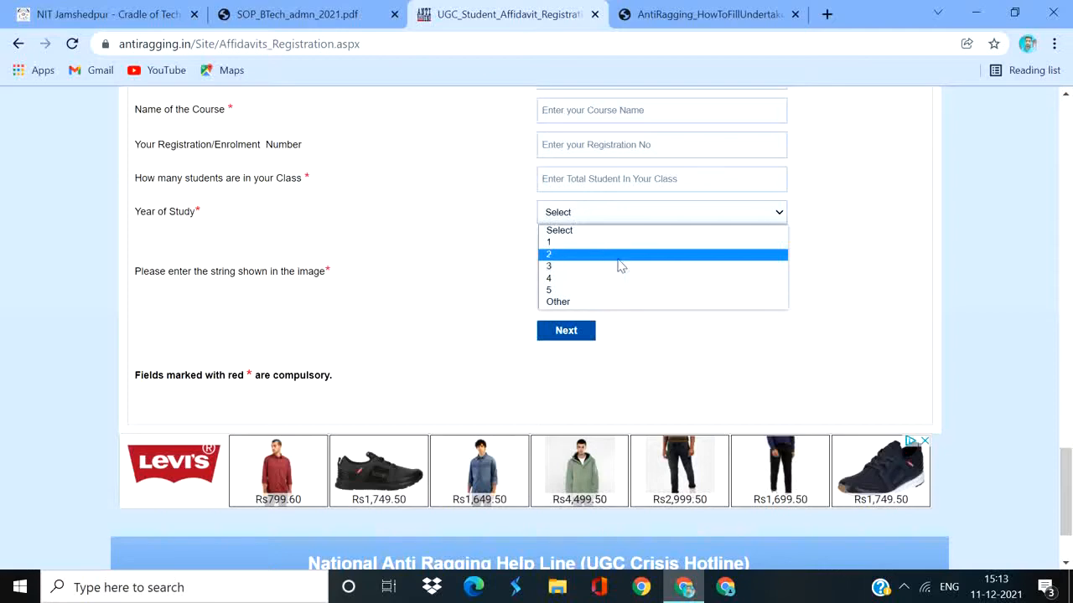
{"action": "left_click", "coordinate": [901, 266]}
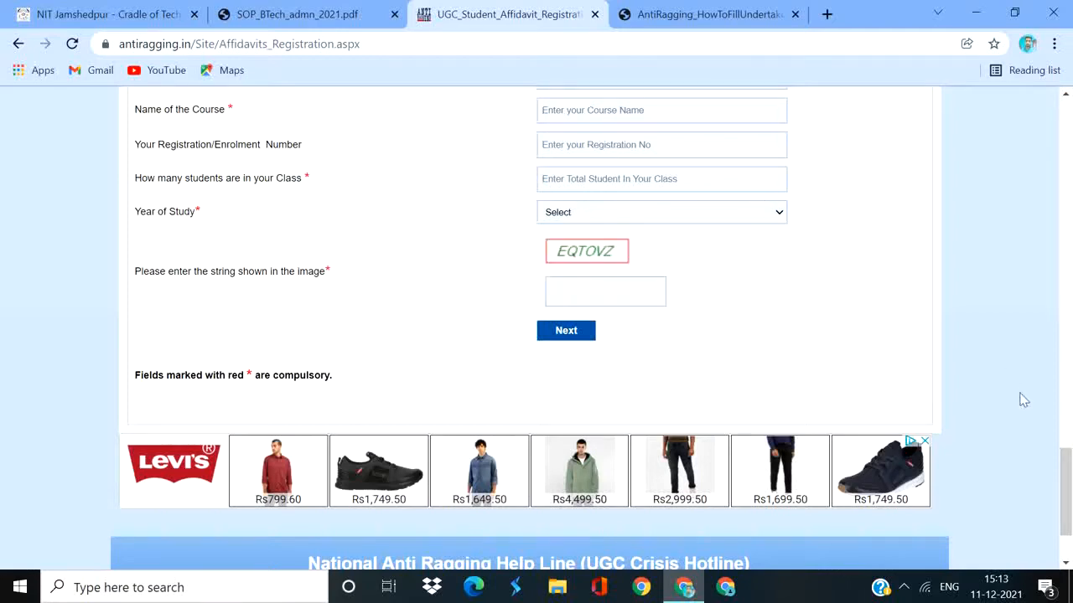
- Review the Personal Details and Parent/Guardian Details fields, including the format hints for the residence phone number
{"action": "left_click_drag", "start_coordinate": [1064, 497], "coordinate": [1052, 169]}
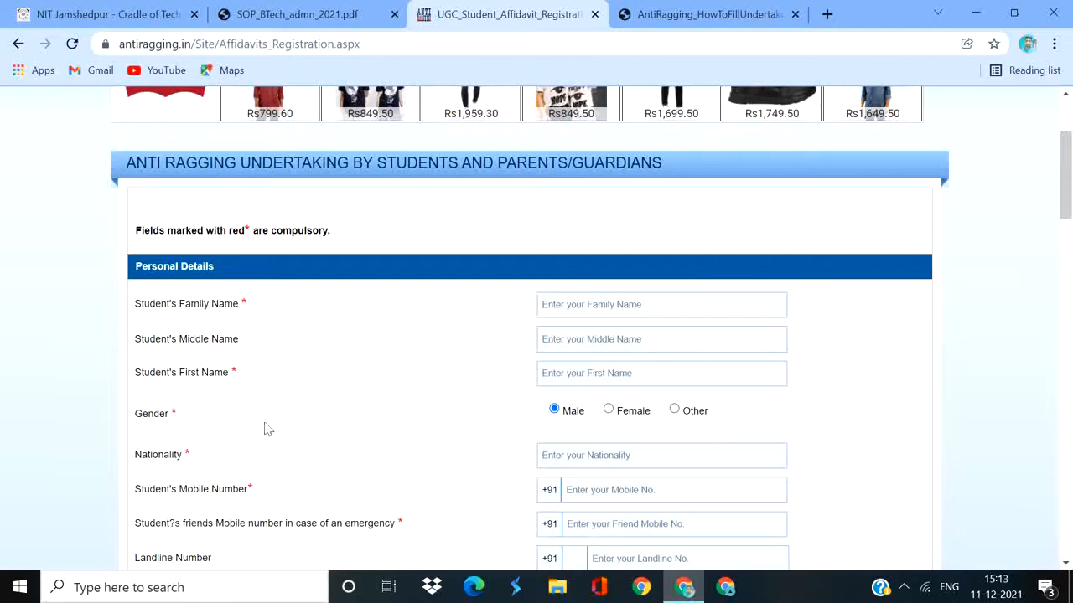
{"action": "scroll", "coordinate": [909, 366], "scroll_direction": "down", "scroll_amount": 2}
{"action": "scroll", "coordinate": [907, 365], "scroll_direction": "down", "scroll_amount": 2}
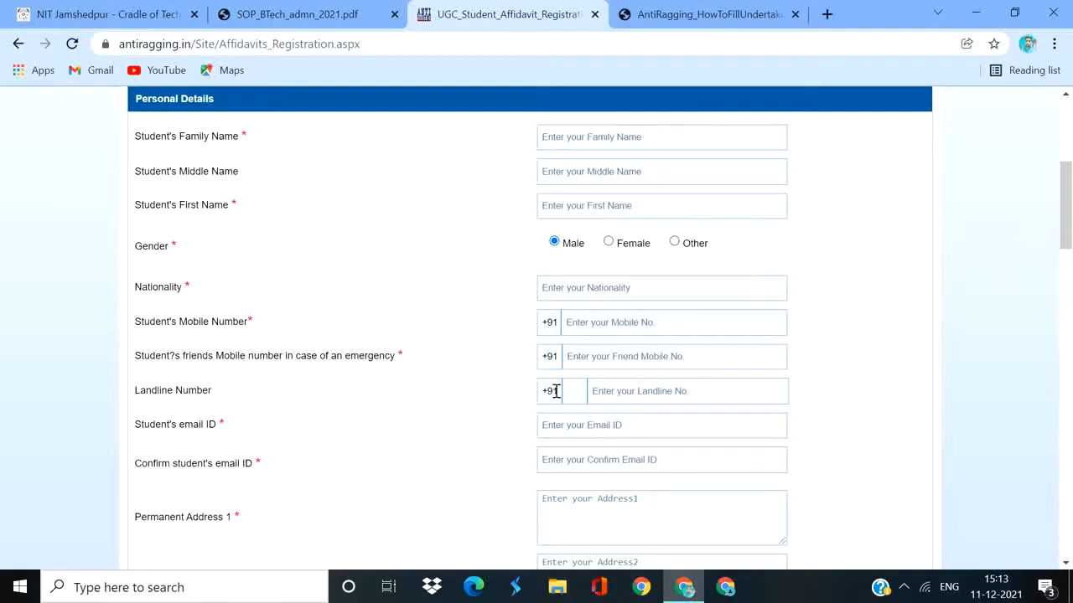
{"action": "scroll", "coordinate": [617, 379], "scroll_direction": "down", "scroll_amount": 2}
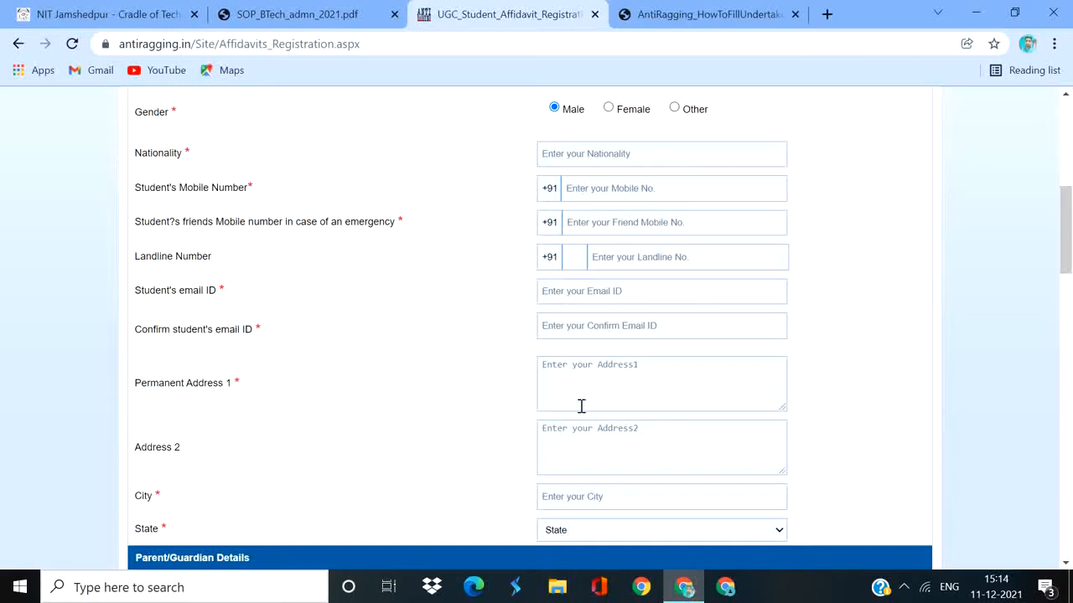
{"action": "scroll", "coordinate": [646, 381], "scroll_direction": "down", "scroll_amount": 3}
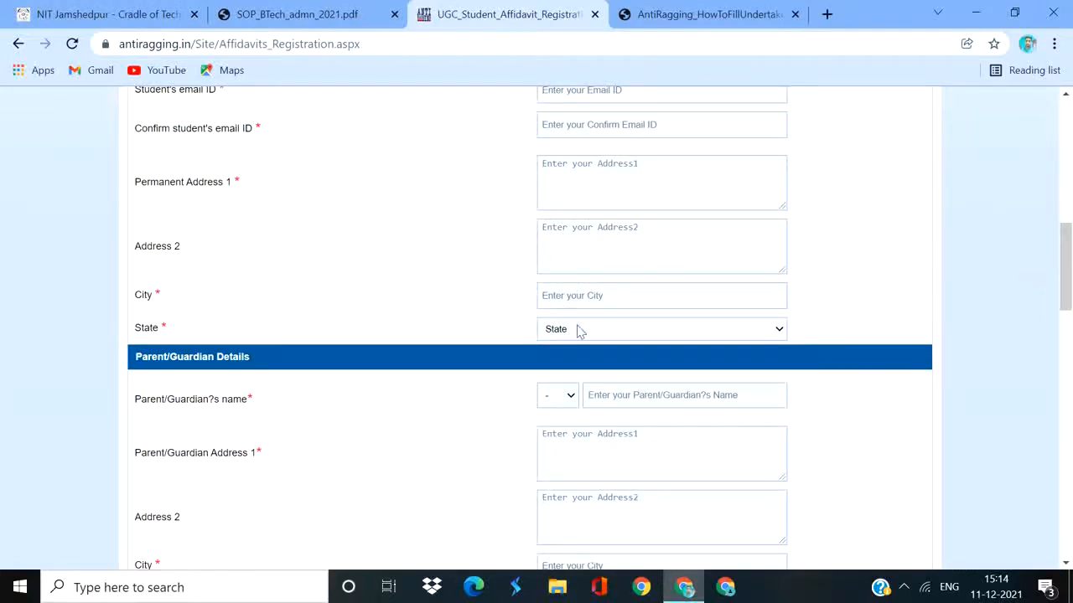
{"action": "scroll", "coordinate": [744, 389], "scroll_direction": "down", "scroll_amount": 2}
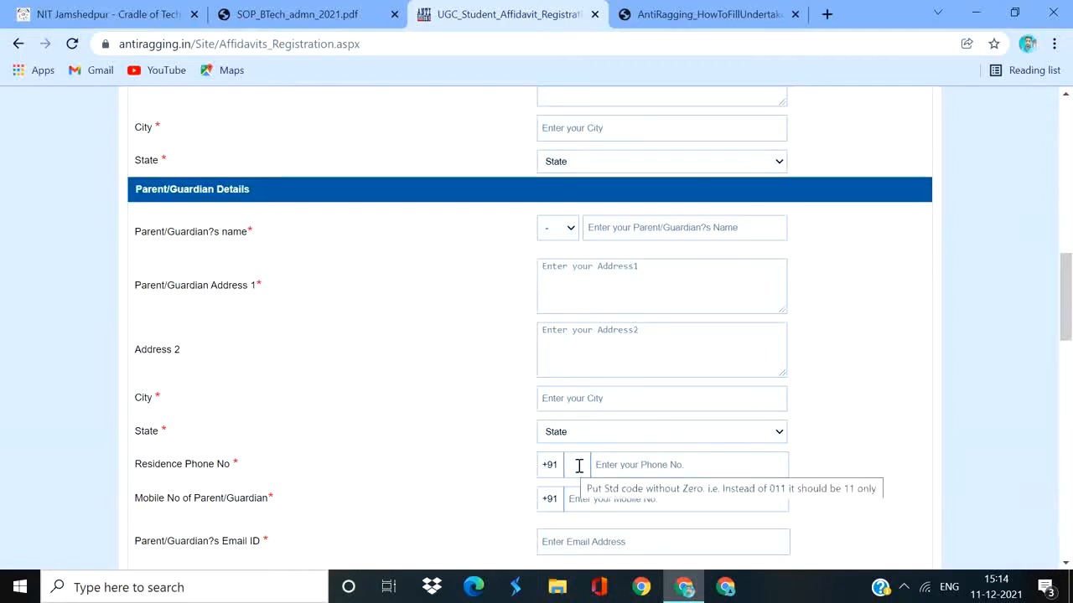
{"action": "mouse_move", "coordinate": [642, 464]}
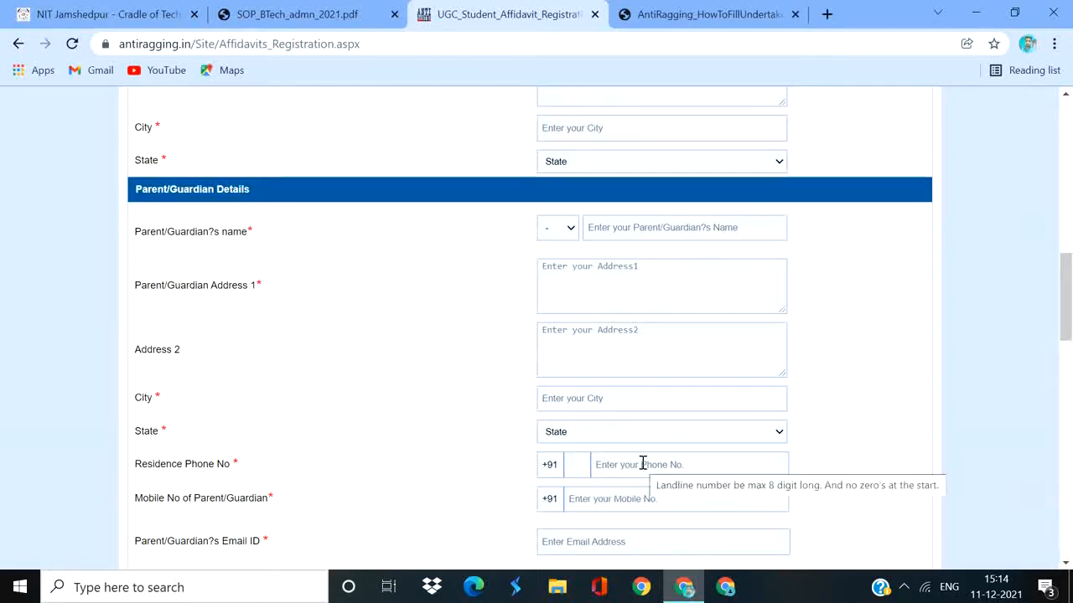
{"action": "scroll", "coordinate": [559, 500], "scroll_direction": "down", "scroll_amount": 3}
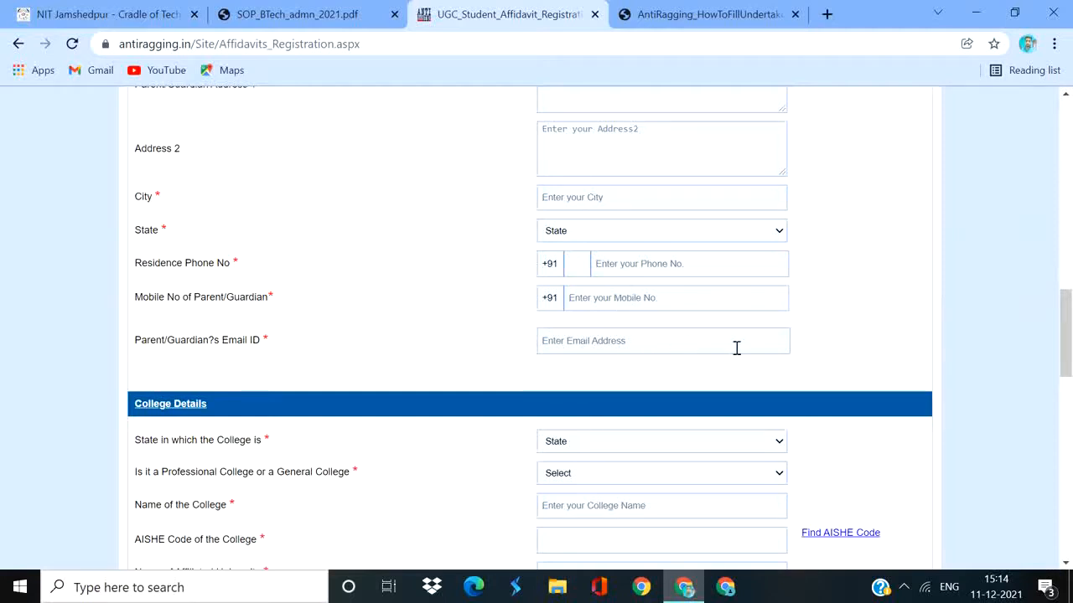
- Review the College Details fields and check the list of affiliated universities
{"action": "scroll", "coordinate": [737, 348], "scroll_direction": "down", "scroll_amount": 2}
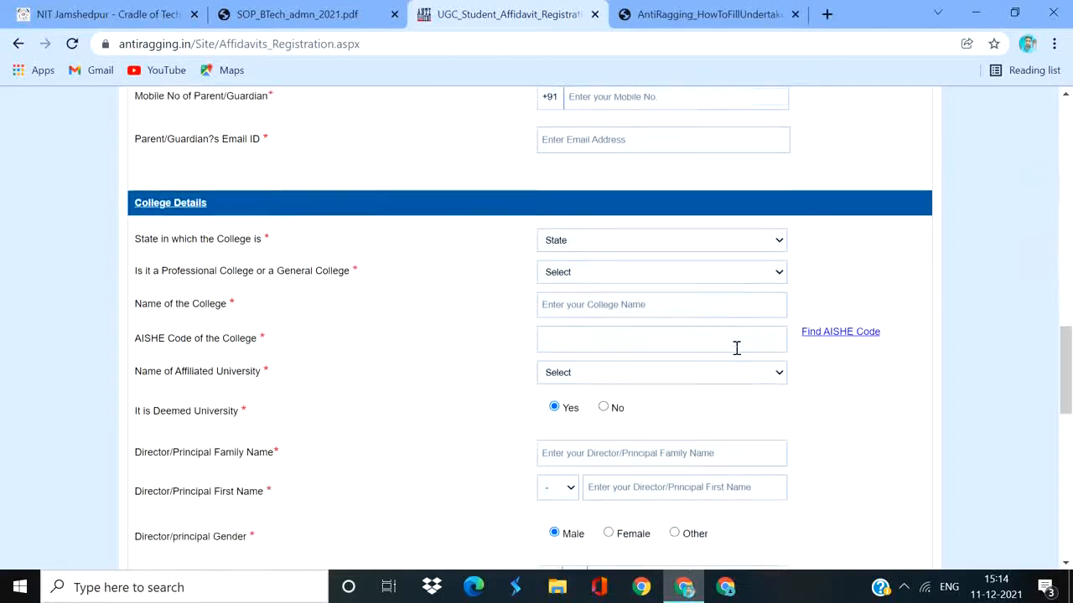
{"action": "scroll", "coordinate": [736, 347], "scroll_direction": "down", "scroll_amount": 2}
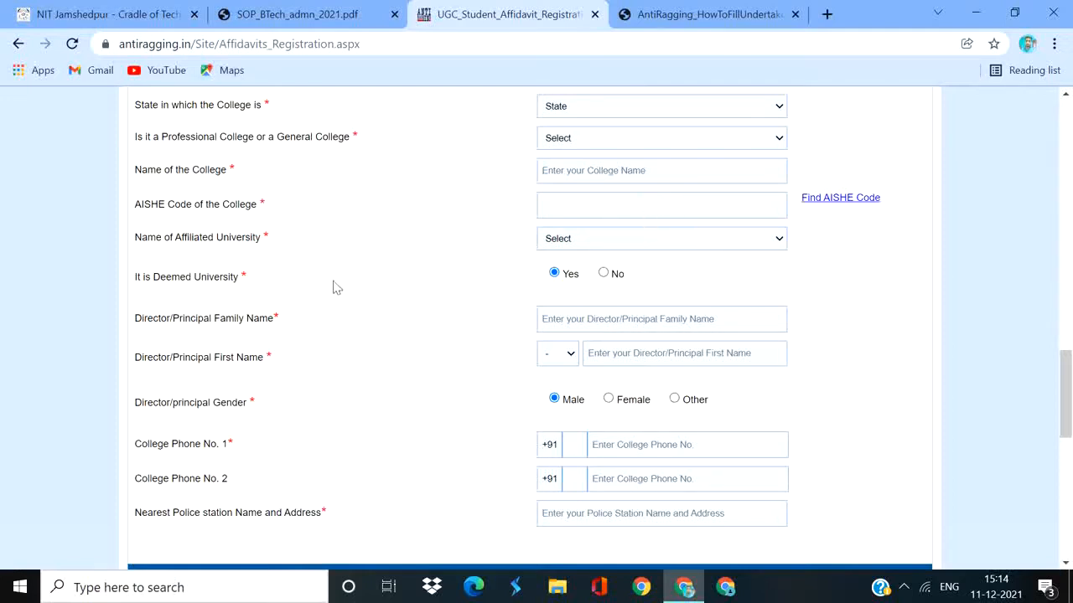
{"action": "left_click", "coordinate": [586, 245]}
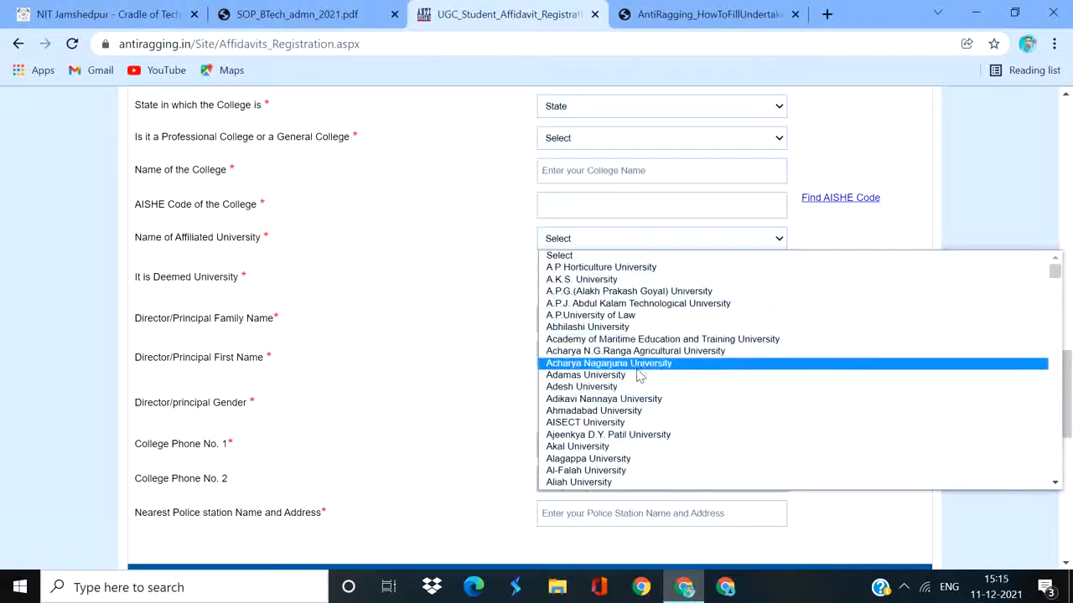
{"action": "left_click", "coordinate": [418, 319]}
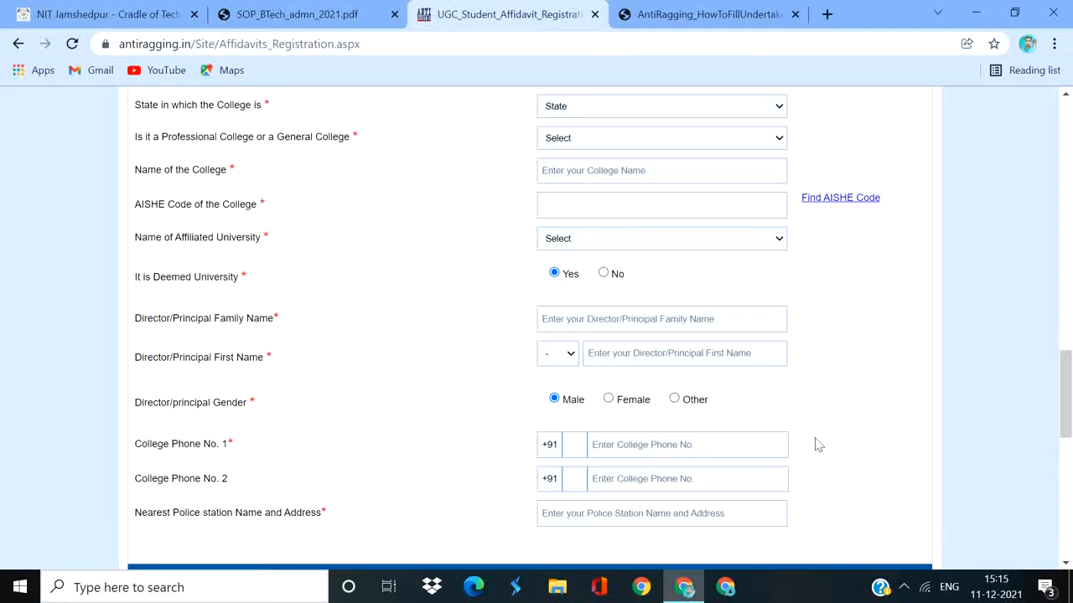
- Review the Course Details section, checking the options for graduate level and year of study
{"action": "scroll", "coordinate": [818, 445], "scroll_direction": "down", "scroll_amount": 2}
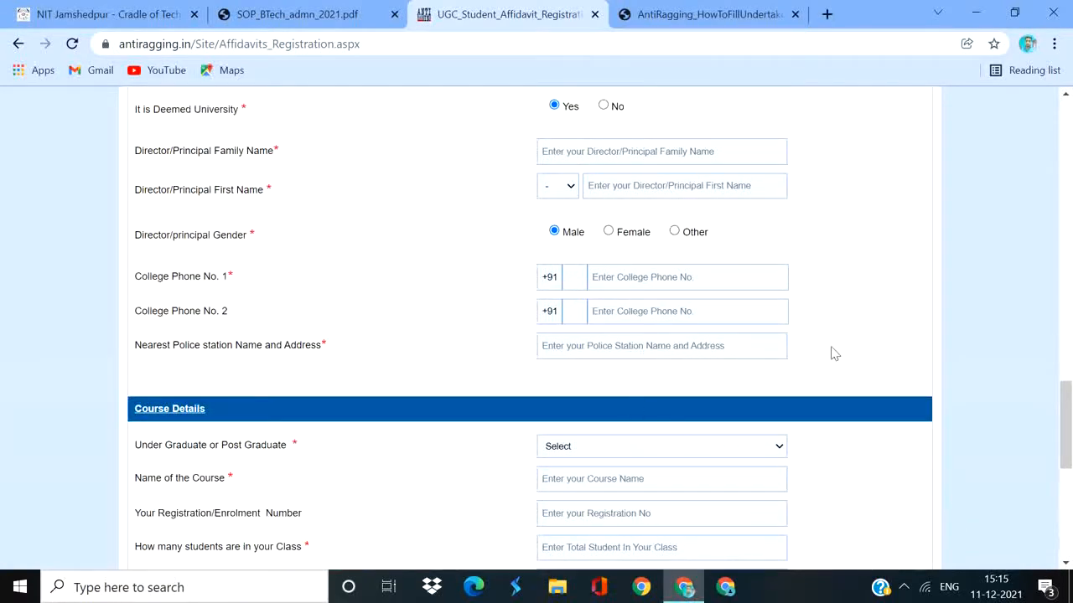
{"action": "scroll", "coordinate": [874, 366], "scroll_direction": "down", "scroll_amount": 4}
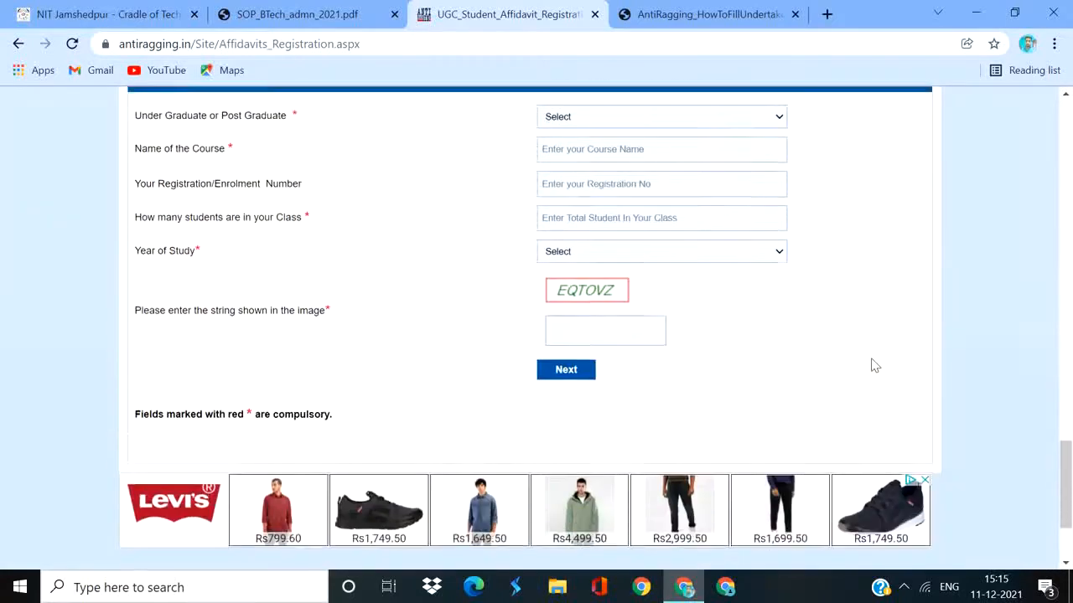
{"action": "scroll", "coordinate": [875, 366], "scroll_direction": "up", "scroll_amount": 1}
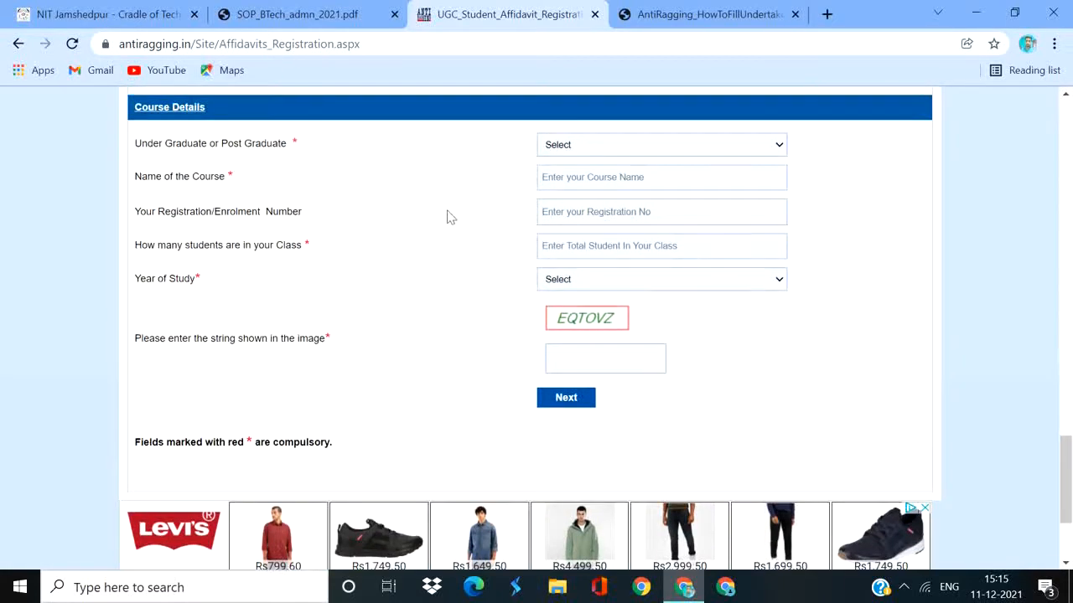
{"action": "left_click", "coordinate": [662, 149]}
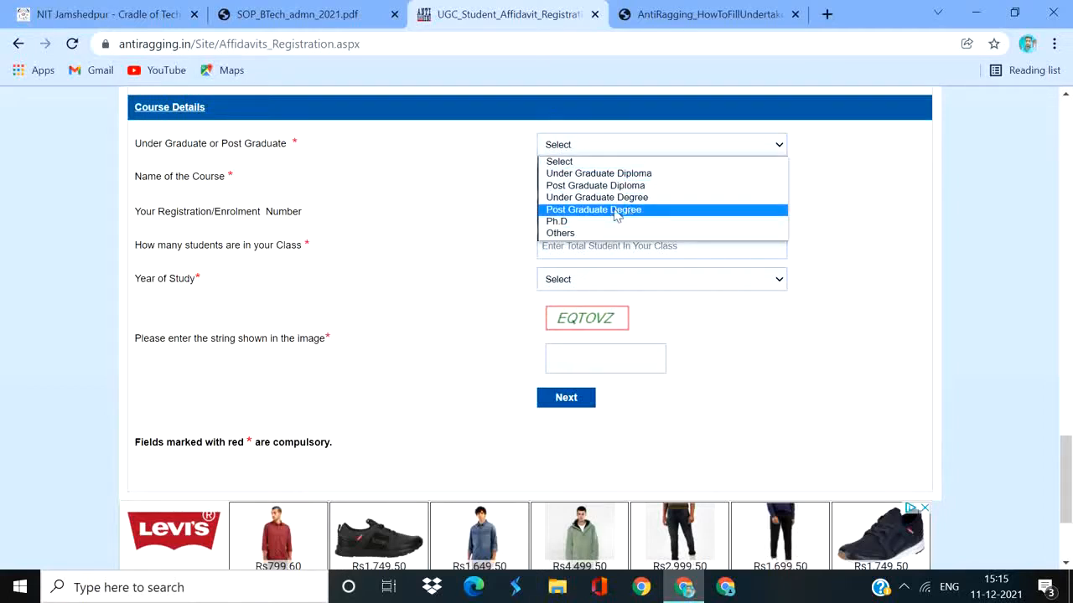
{"action": "left_click", "coordinate": [459, 184]}
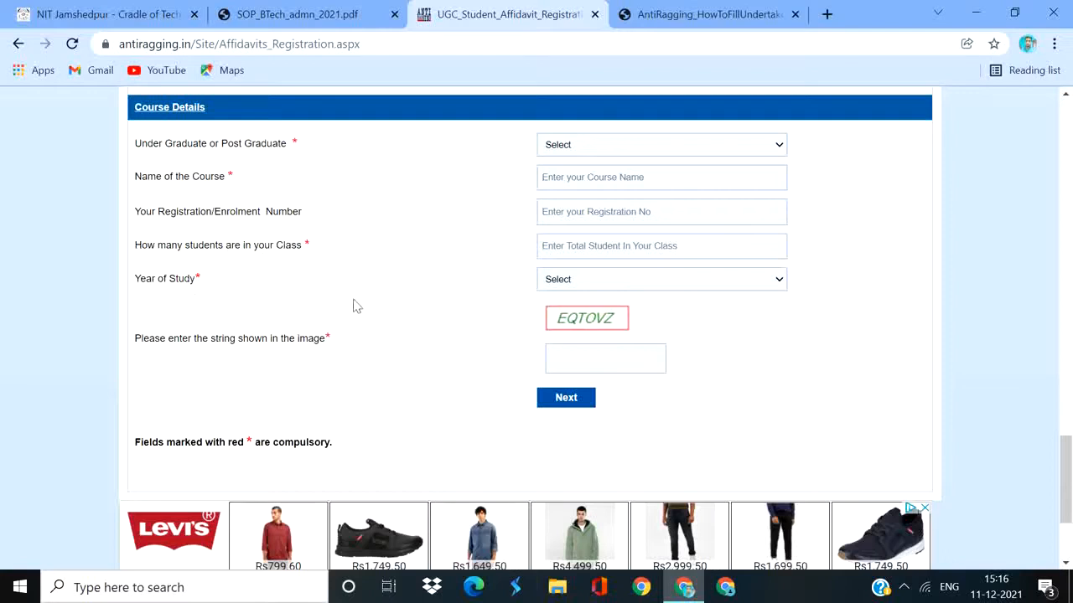
{"action": "left_click", "coordinate": [698, 287]}
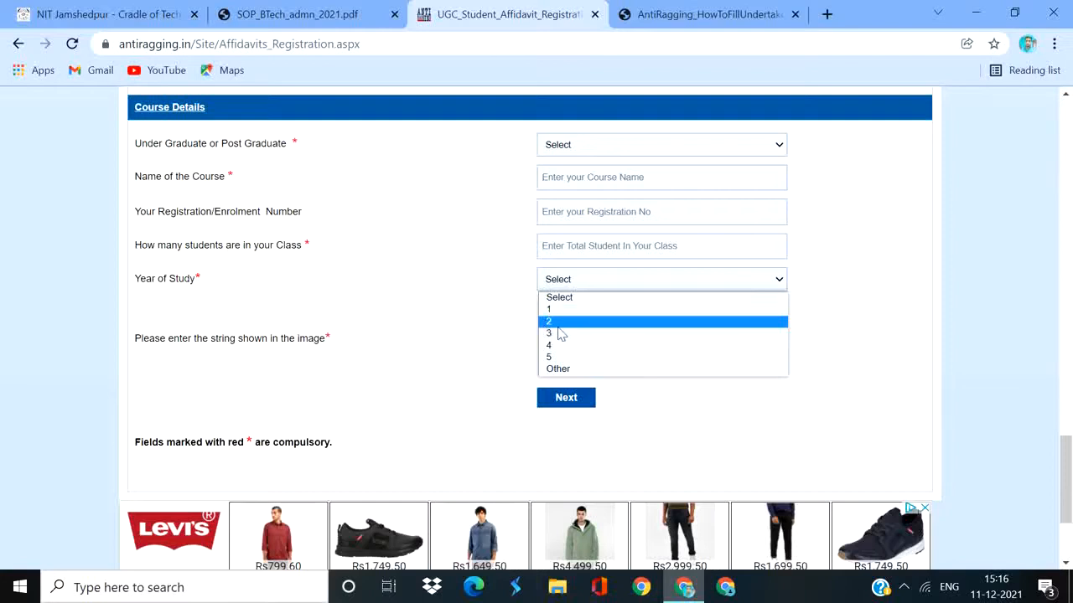
{"action": "left_click", "coordinate": [476, 348]}
- Enter the captcha string in the registration form and submit it to reach the UGC regulations page
{"action": "left_click", "coordinate": [573, 356]}
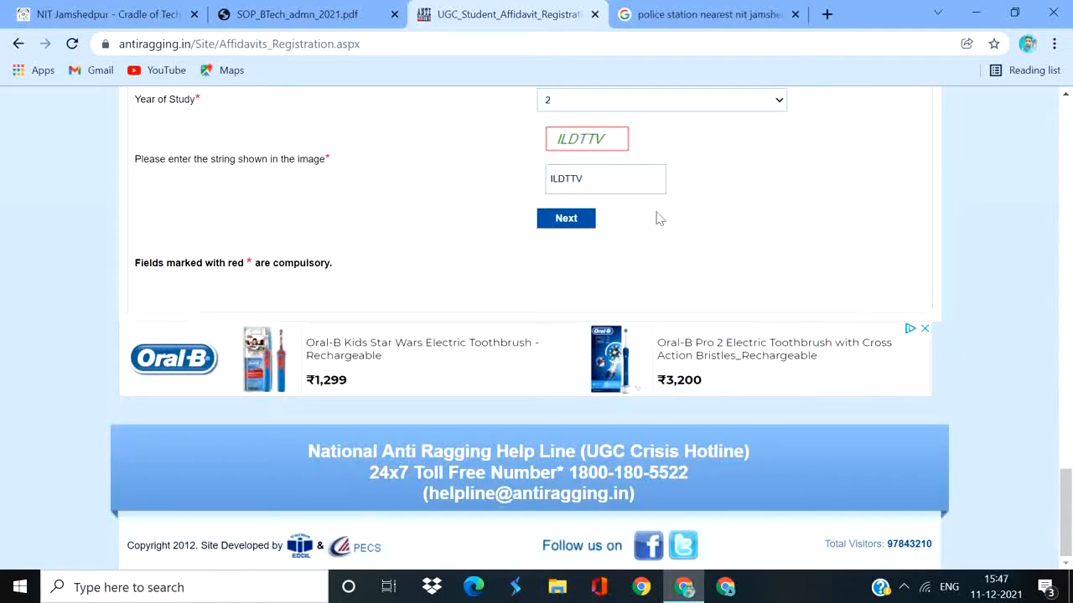
{"action": "left_click", "coordinate": [563, 223]}
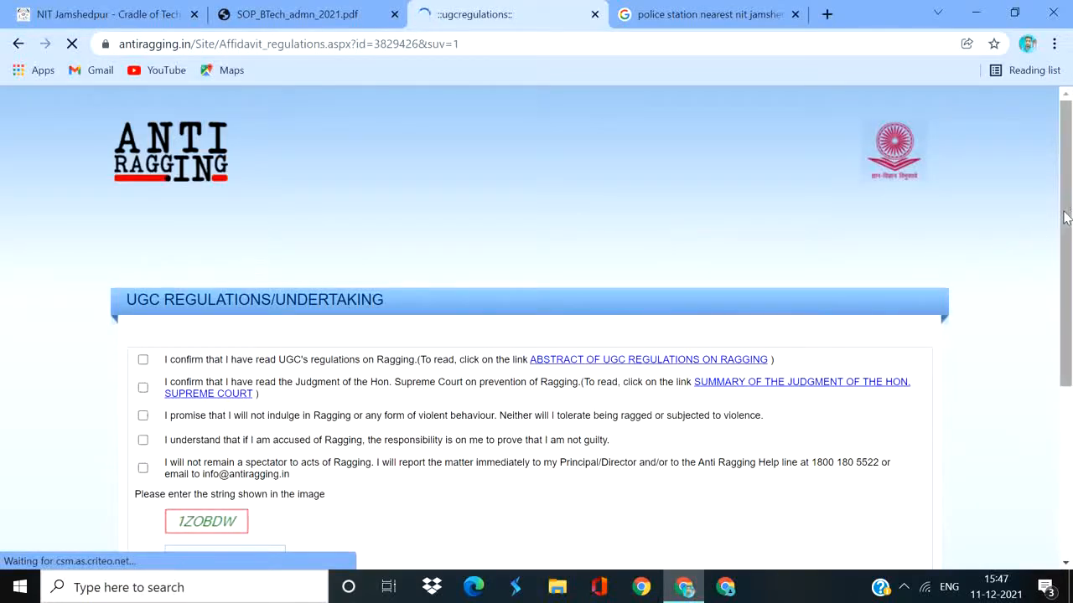
- Submit the UGC regulations undertaking with all five declarations accepted and the captcha string filled in
{"action": "left_click_drag", "start_coordinate": [1070, 215], "coordinate": [1071, 256]}
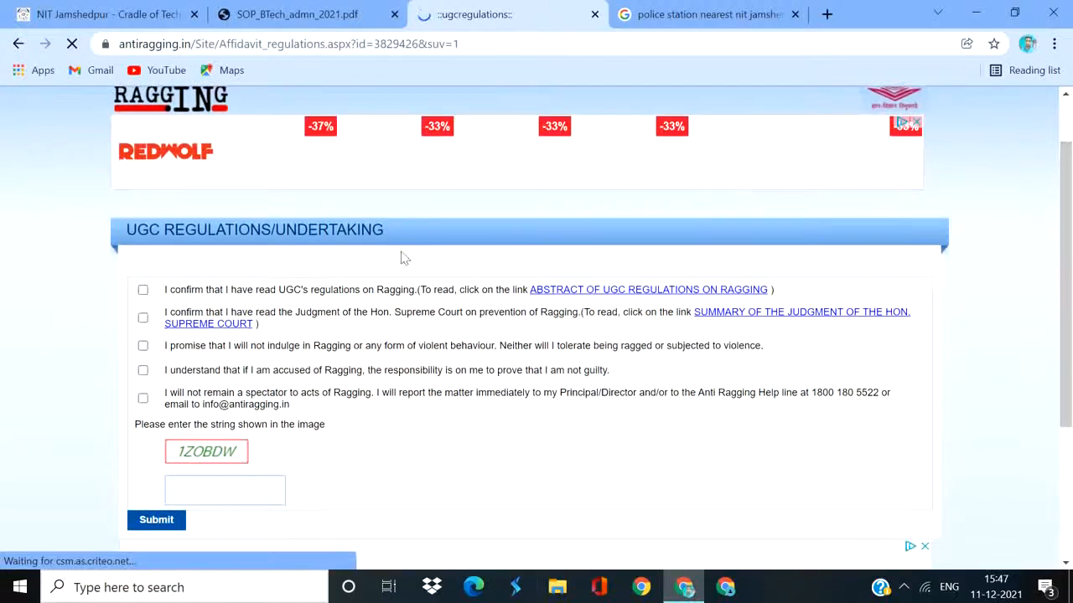
{"action": "left_click", "coordinate": [142, 291]}
{"action": "left_click", "coordinate": [142, 317]}
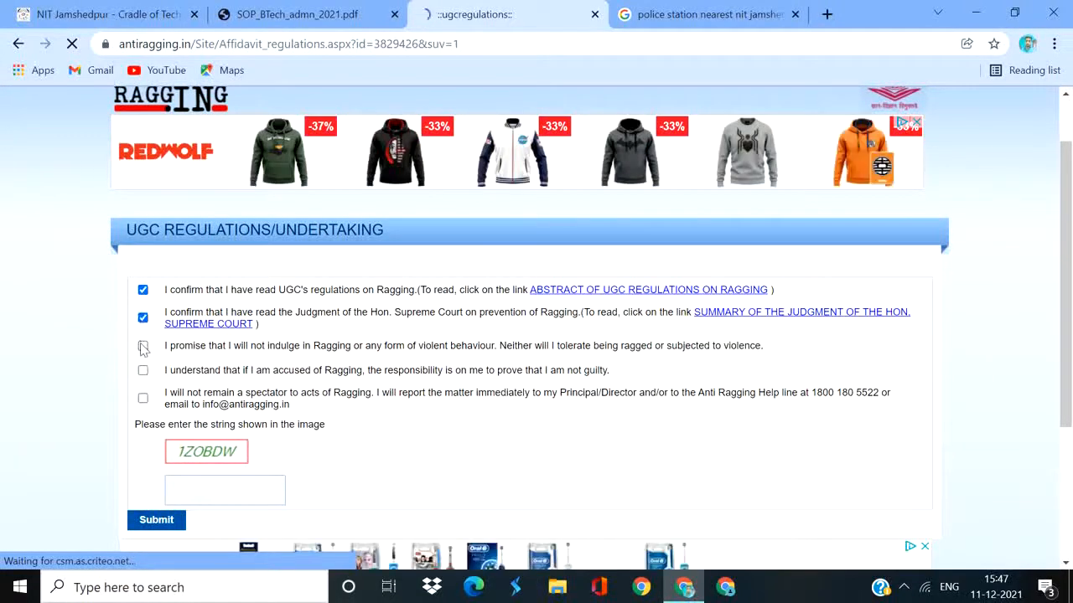
{"action": "left_click", "coordinate": [143, 346]}
{"action": "left_click", "coordinate": [143, 370]}
{"action": "left_click", "coordinate": [142, 398]}
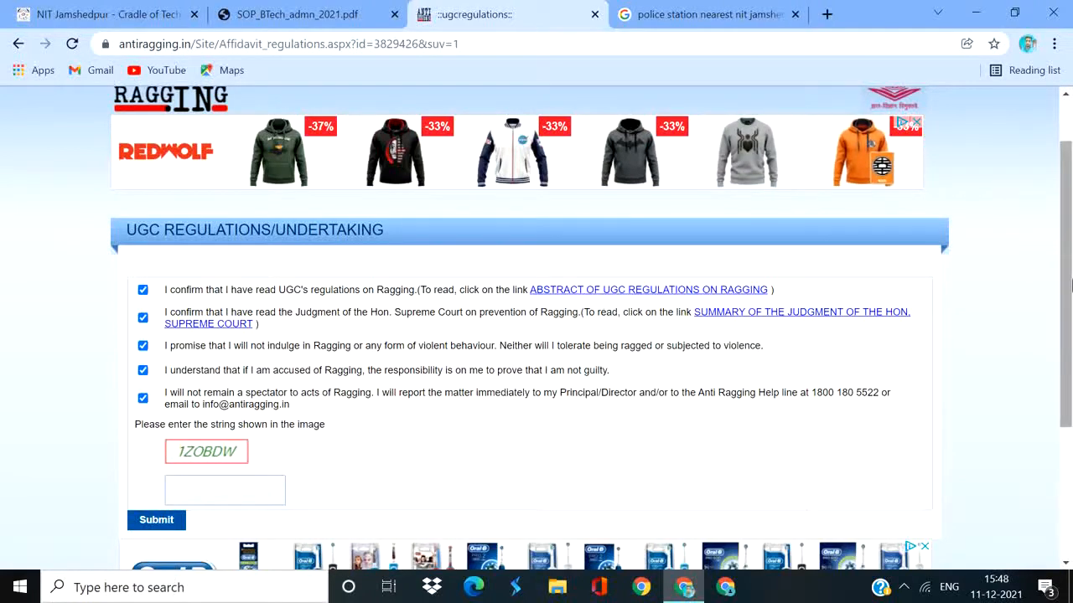
{"action": "left_click_drag", "start_coordinate": [1065, 288], "coordinate": [1068, 323]}
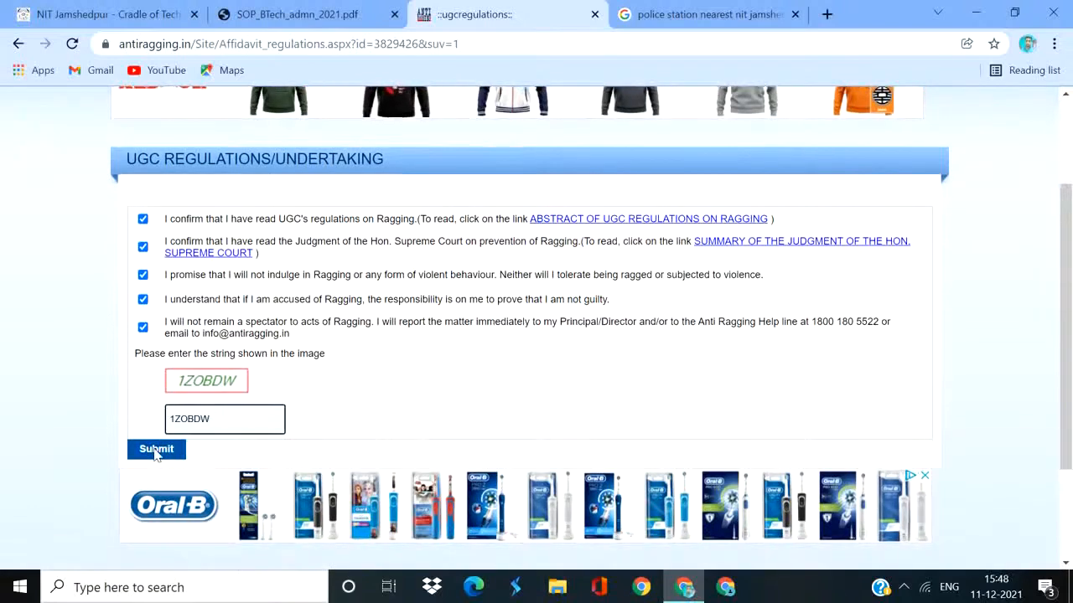
{"action": "left_click", "coordinate": [155, 450]}
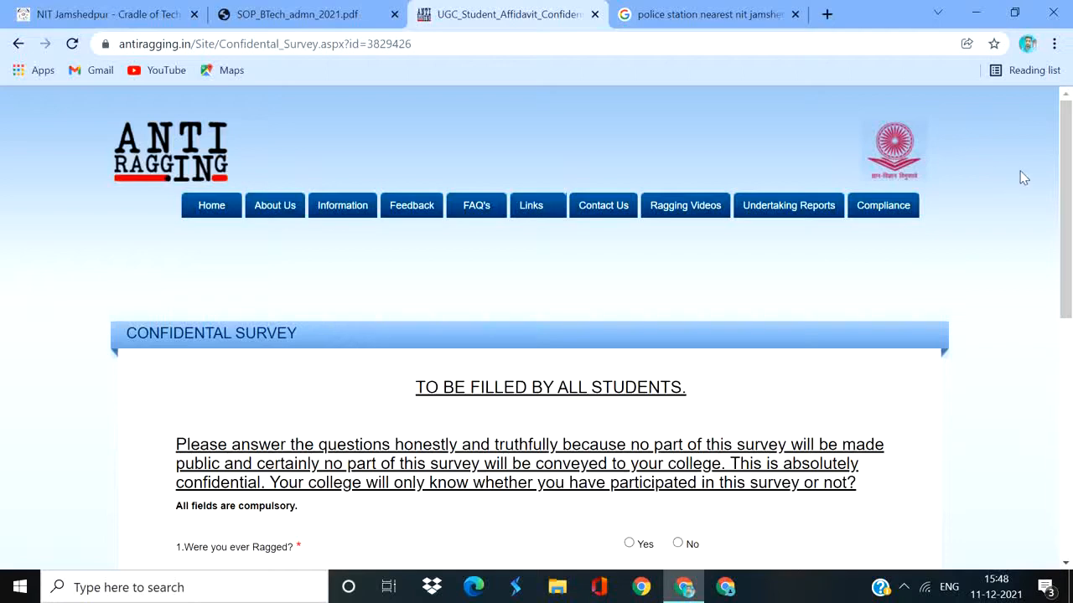
- Answer the confidential survey with No to questions 1 and 2, the national helpline number for question 3, None for question 4, and enter the captcha string
{"action": "left_click_drag", "start_coordinate": [1069, 151], "coordinate": [1070, 230]}
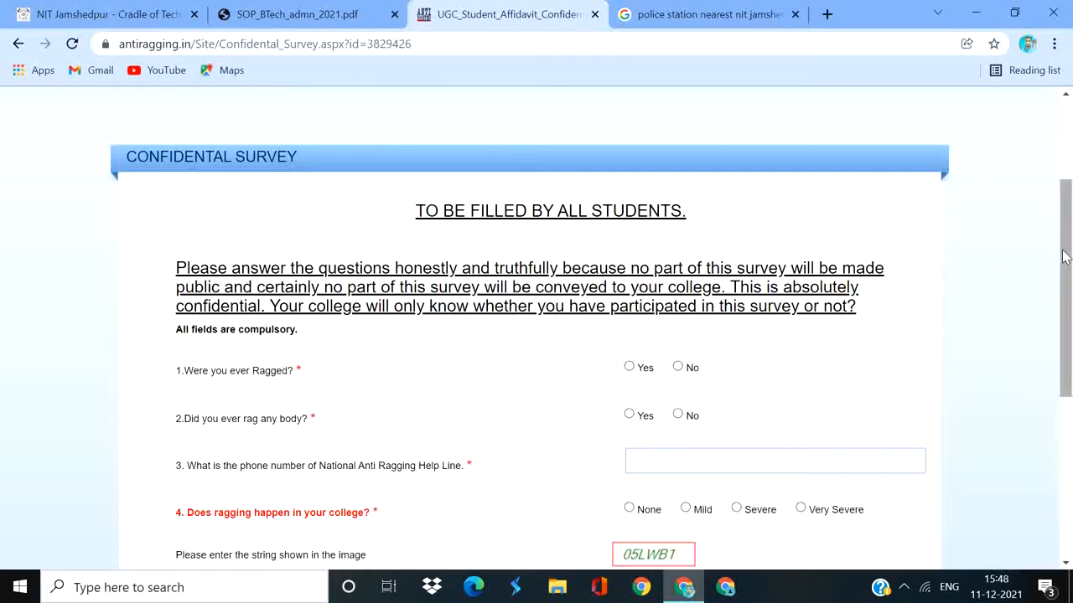
{"action": "left_click_drag", "start_coordinate": [1065, 259], "coordinate": [1065, 268]}
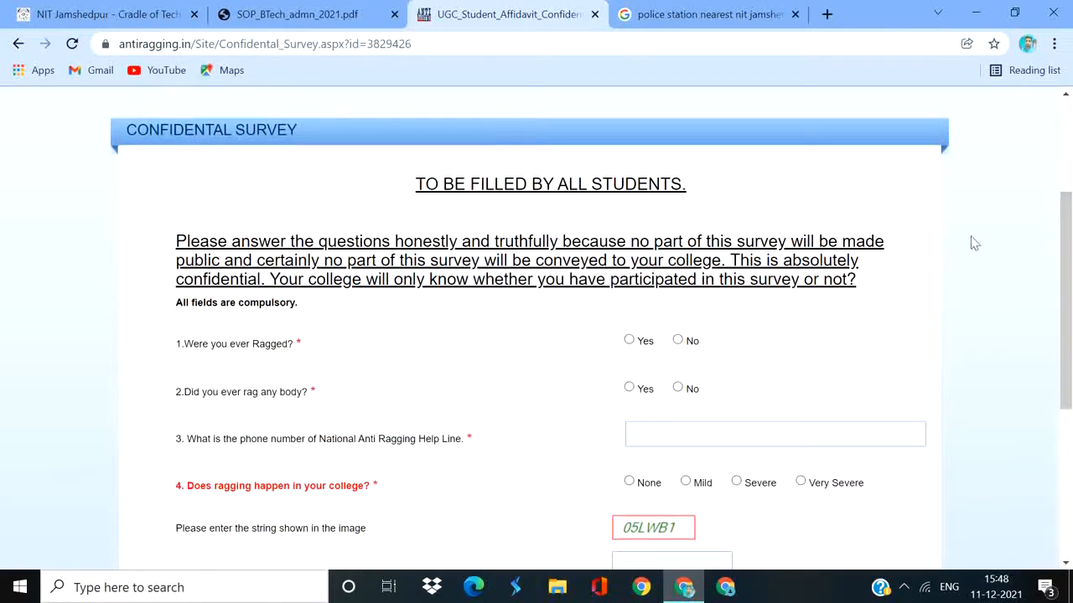
{"action": "mouse_move", "coordinate": [1063, 245]}
{"action": "left_mouse_down"}
{"action": "mouse_move", "coordinate": [1070, 360]}
{"action": "mouse_move", "coordinate": [1069, 257]}
{"action": "left_mouse_up"}
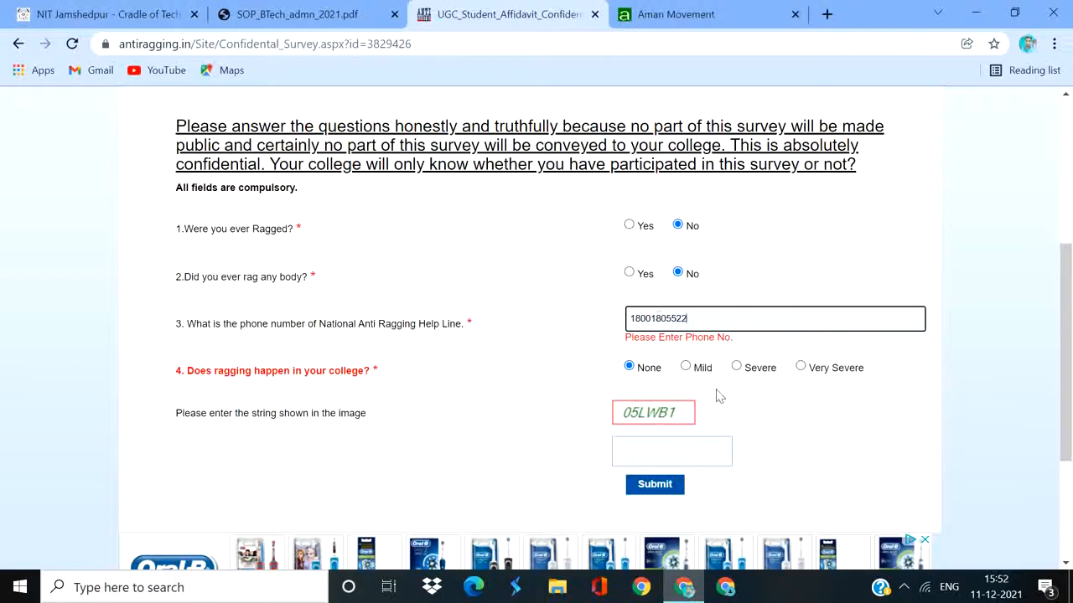
{"action": "left_click", "coordinate": [667, 452]}
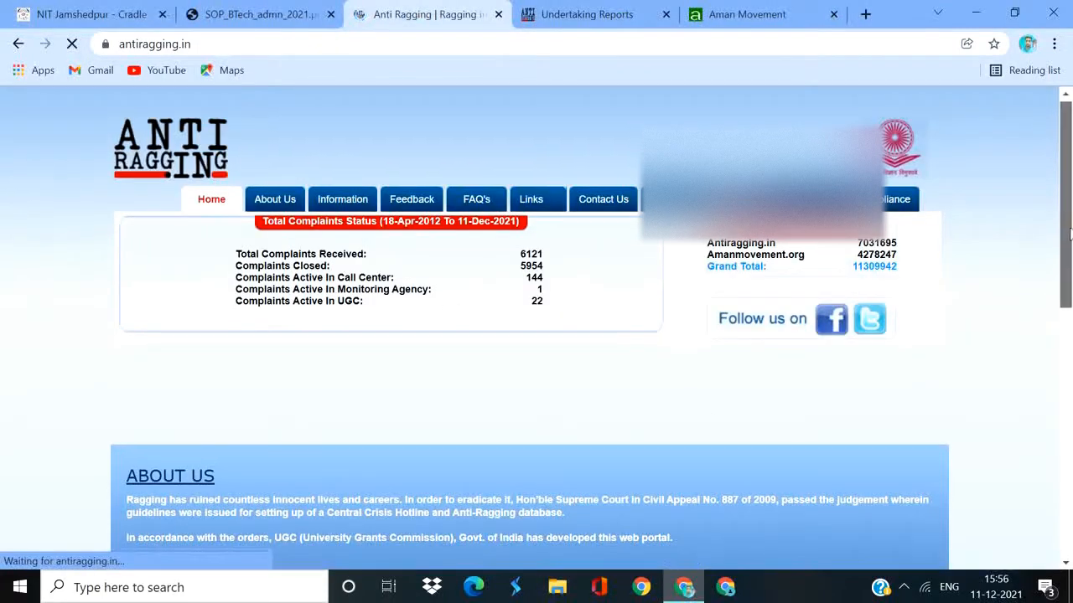
- Open the duplicate undertaking form and submit it with the reference number, student cell number, email and captcha string filled in
{"action": "left_click_drag", "start_coordinate": [1068, 232], "coordinate": [1070, 453]}
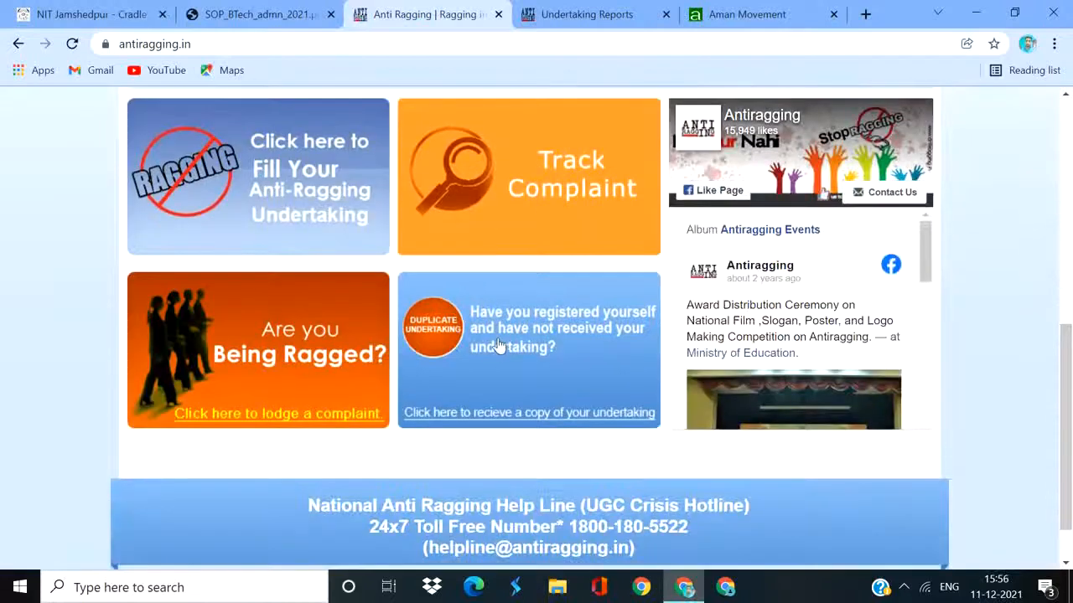
{"action": "left_click", "coordinate": [527, 325]}
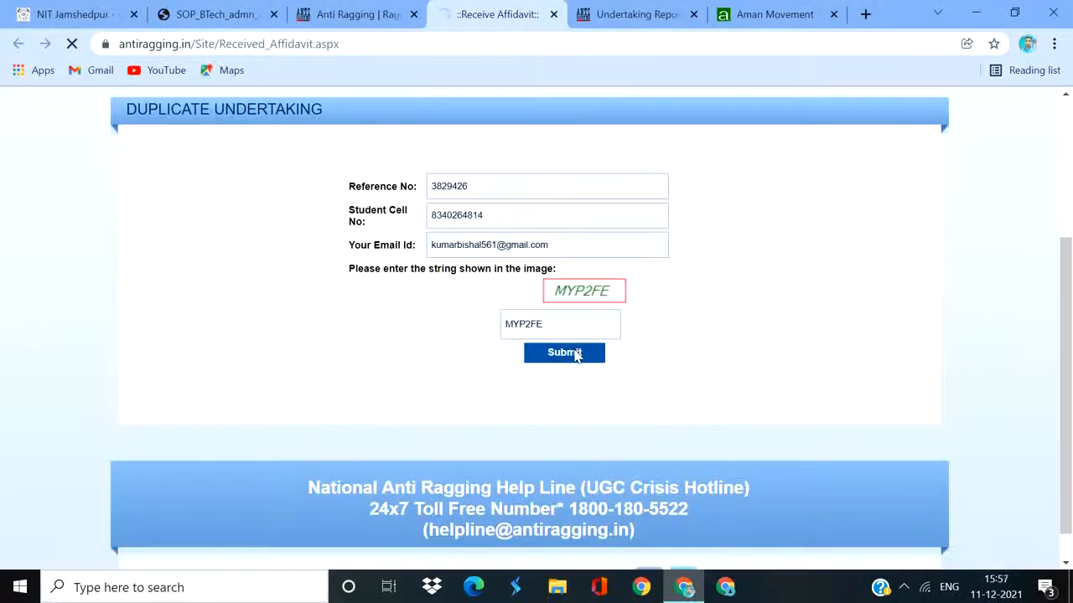
{"action": "left_click", "coordinate": [565, 352]}
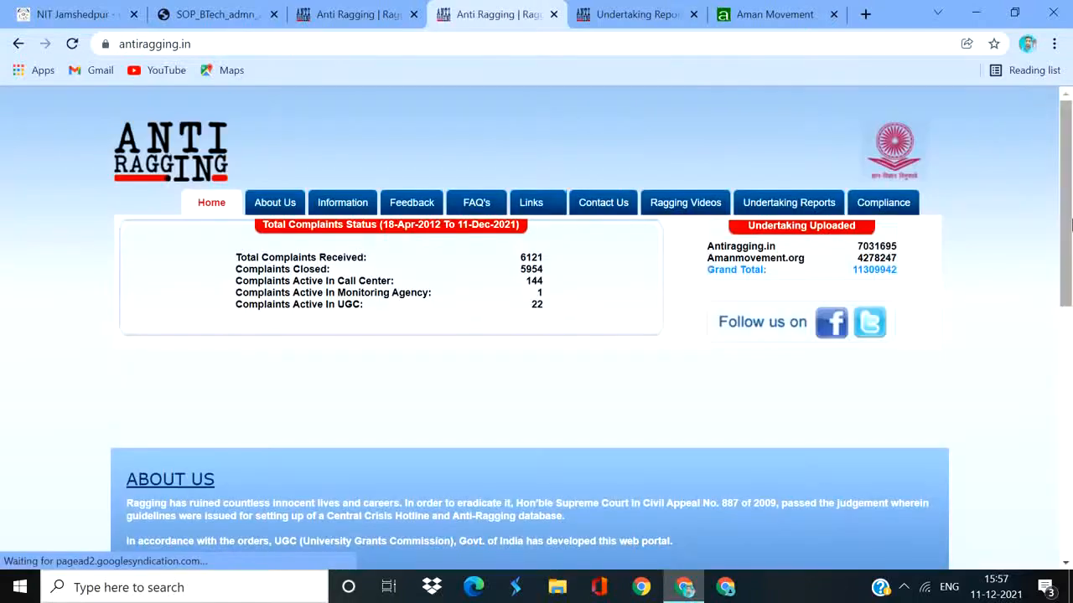
{"action": "left_click_drag", "start_coordinate": [1071, 224], "coordinate": [1072, 366]}
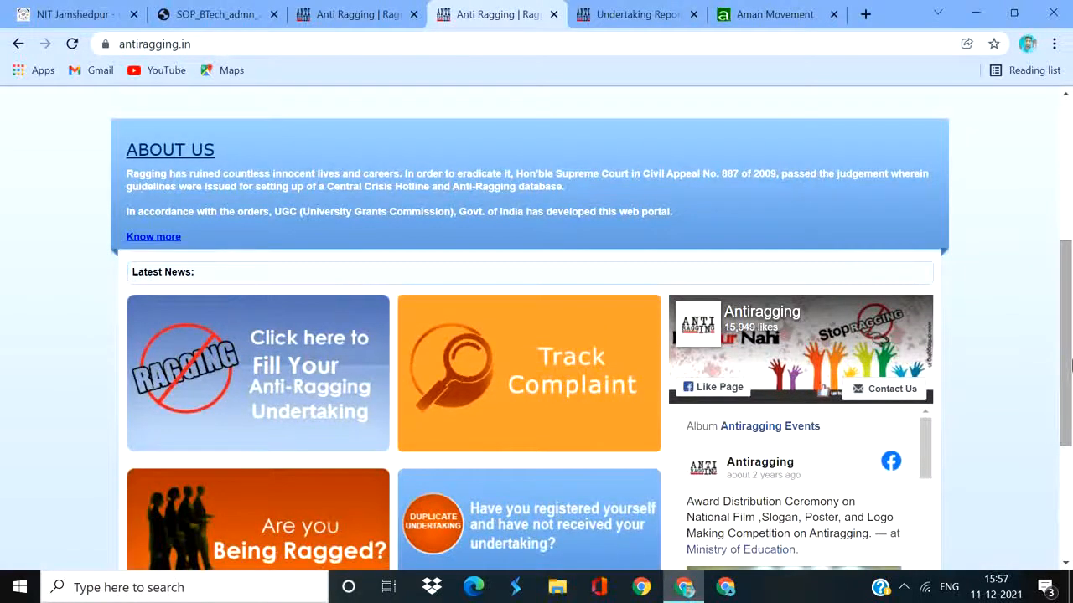